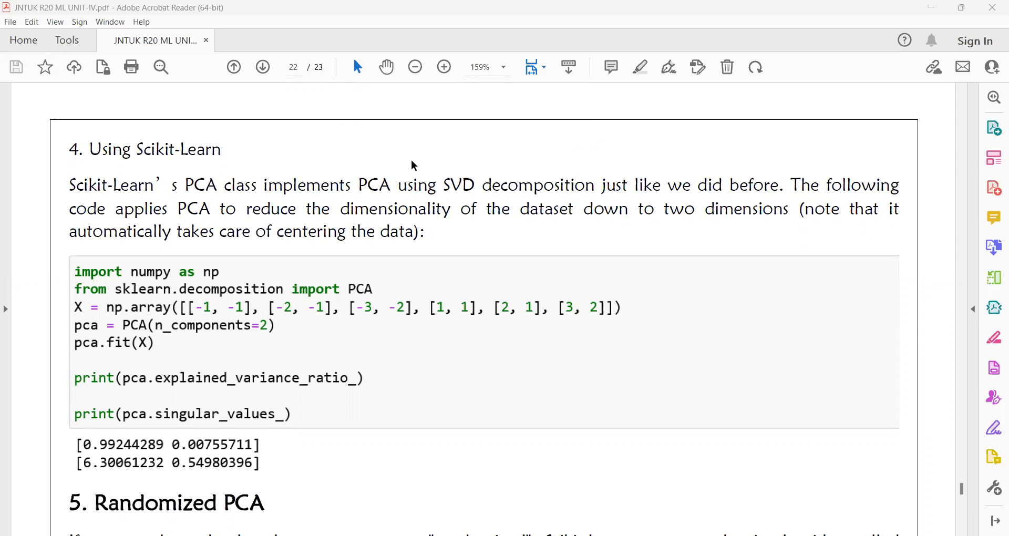
scroll(422, 155, "down", 1)
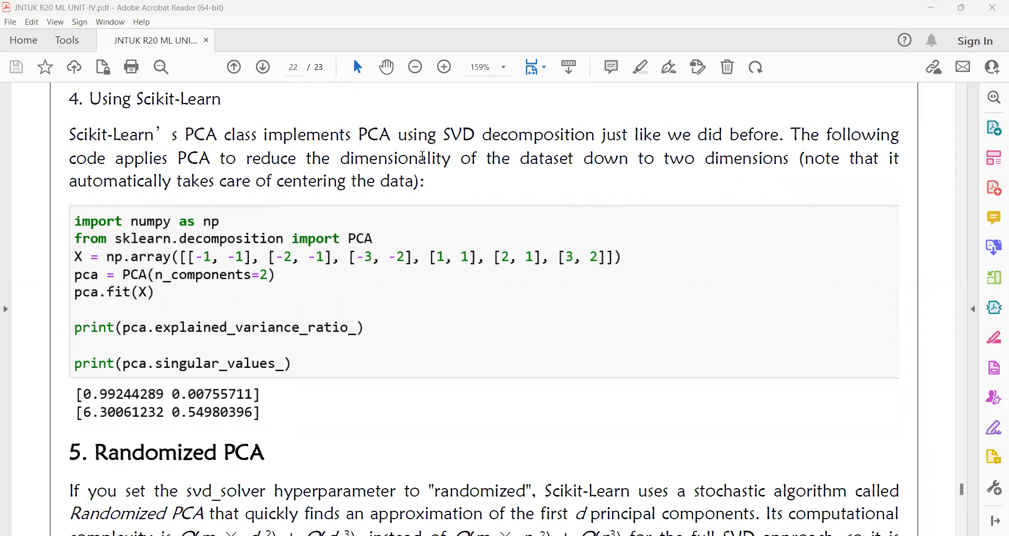
scroll(421, 156, "down", 2)
scroll(411, 155, "up", 2)
scroll(411, 155, "up", 2)
scroll(412, 154, "down", 1)
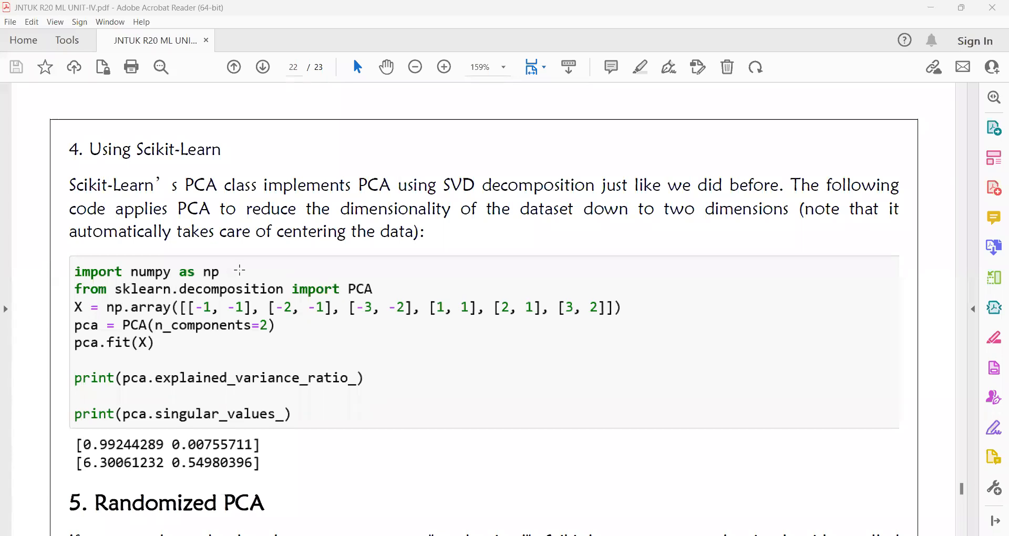
scroll(234, 272, "down", 3)
scroll(235, 272, "down", 3)
scroll(234, 272, "down", 3)
scroll(234, 272, "down", 2)
scroll(235, 273, "down", 5)
scroll(234, 272, "down", 2)
scroll(235, 272, "down", 1)
scroll(230, 268, "down", 1)
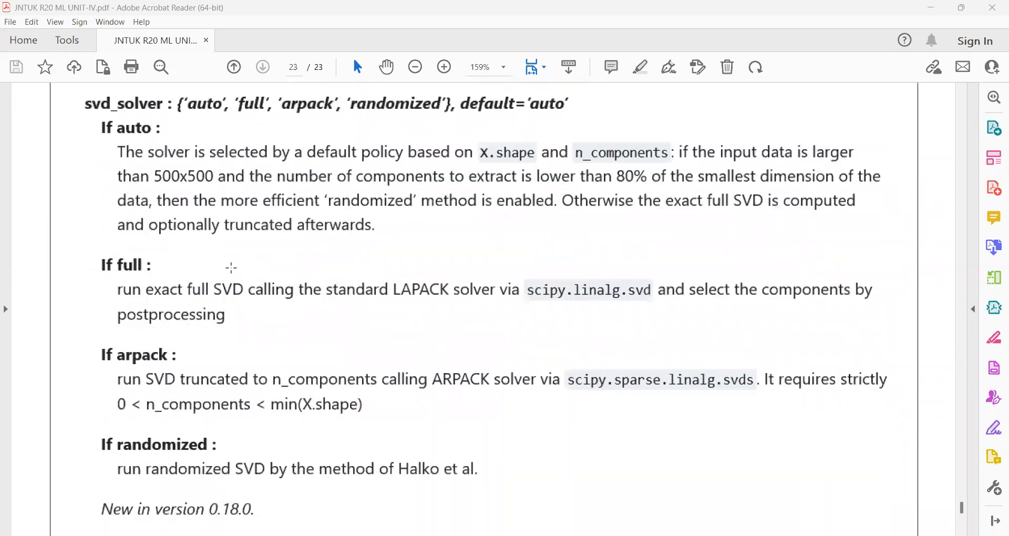
scroll(230, 268, "up", 1)
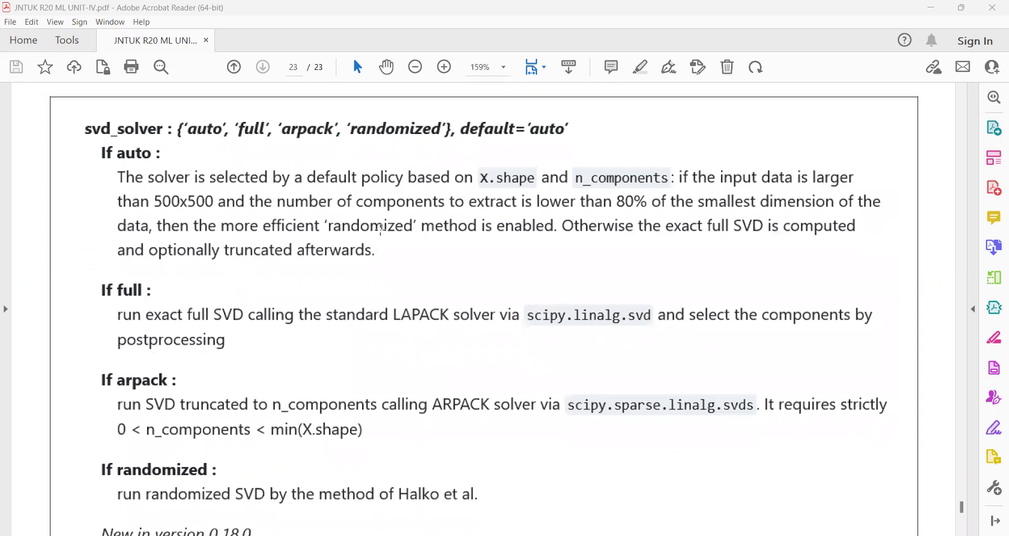
scroll(374, 227, "up", 5)
scroll(374, 228, "up", 5)
scroll(371, 224, "up", 3)
scroll(364, 211, "up", 3)
scroll(332, 182, "up", 3)
scroll(294, 147, "up", 2)
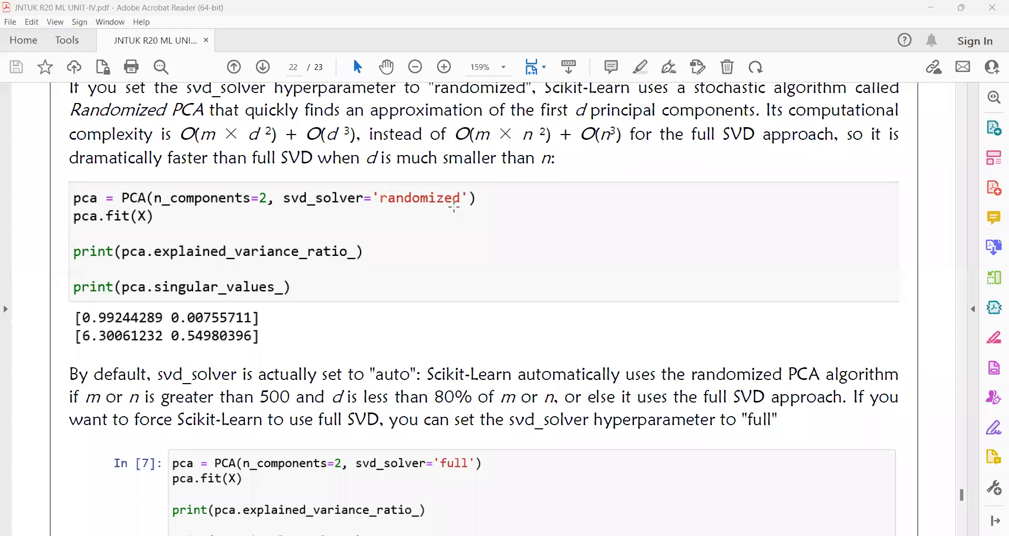
scroll(450, 210, "up", 1)
scroll(450, 209, "down", 1)
scroll(179, 223, "up", 1)
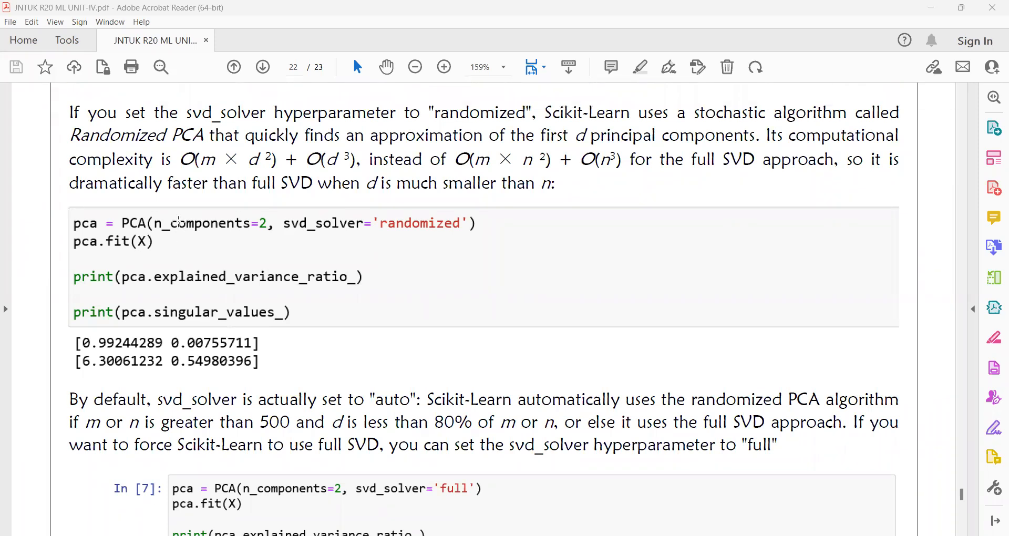
scroll(166, 228, "down", 3)
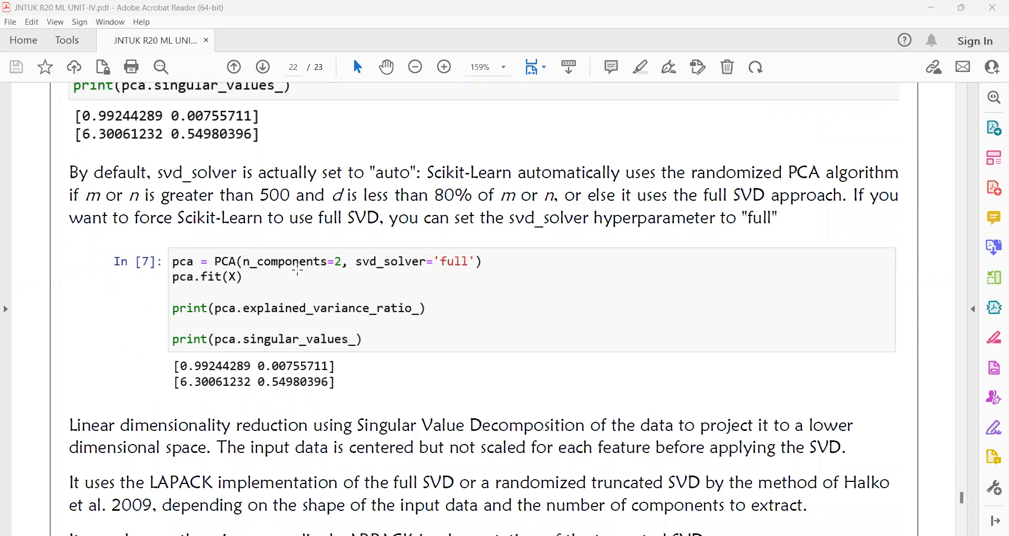
scroll(319, 273, "down", 3)
scroll(319, 273, "up", 4)
scroll(309, 280, "up", 3)
scroll(252, 277, "up", 5)
scroll(253, 280, "down", 1)
scroll(252, 282, "down", 2)
scroll(252, 282, "down", 5)
scroll(245, 293, "down", 4)
scroll(237, 298, "down", 5)
scroll(236, 298, "down", 3)
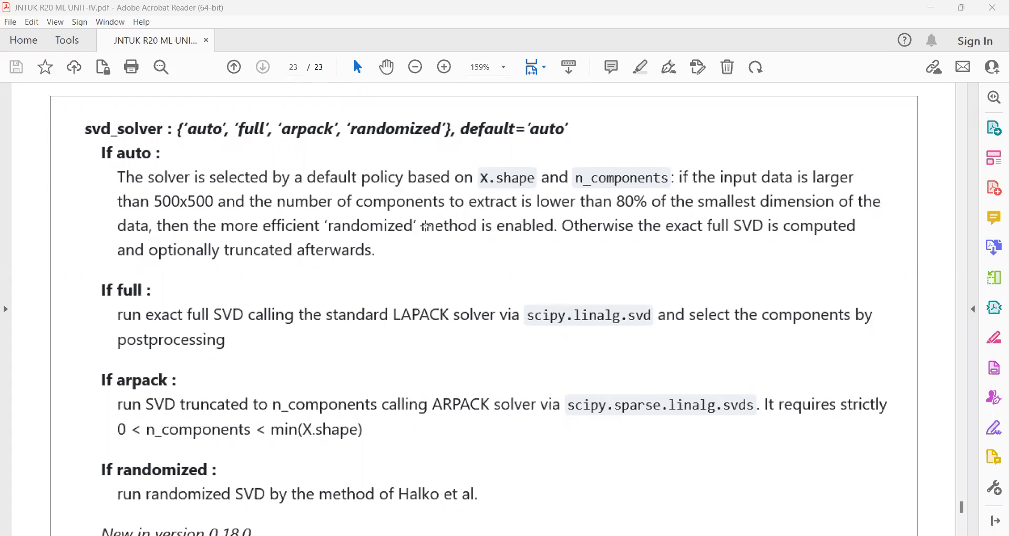
scroll(427, 227, "down", 3)
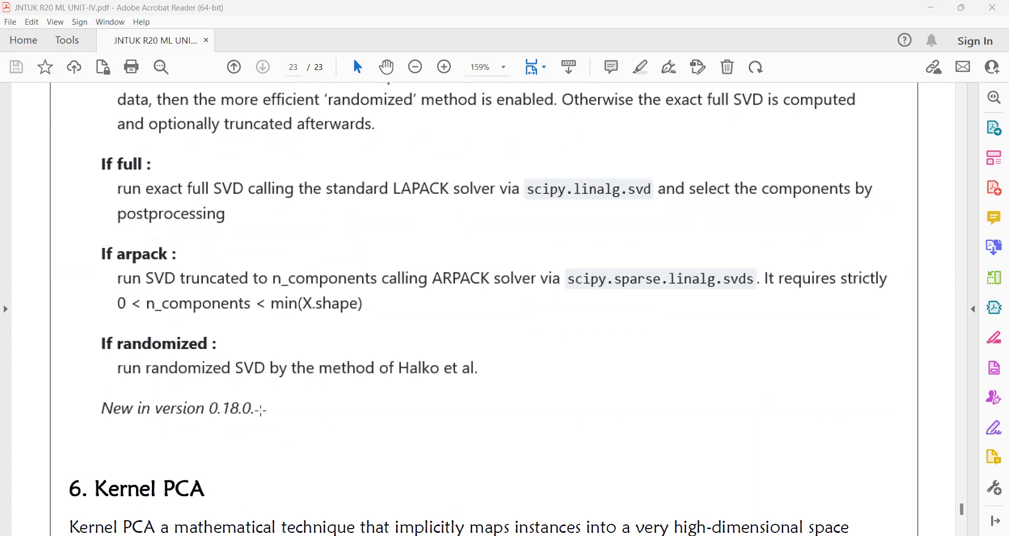
scroll(261, 409, "up", 3)
scroll(261, 410, "up", 3)
scroll(249, 370, "up", 3)
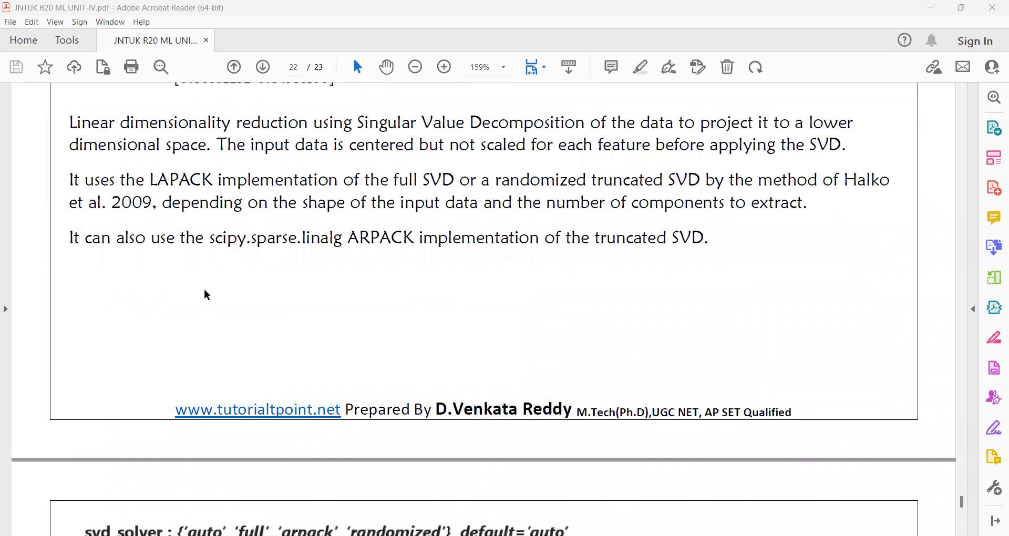
scroll(205, 290, "up", 5)
scroll(204, 289, "up", 5)
scroll(204, 289, "up", 5)
scroll(192, 228, "up", 5)
scroll(192, 228, "up", 3)
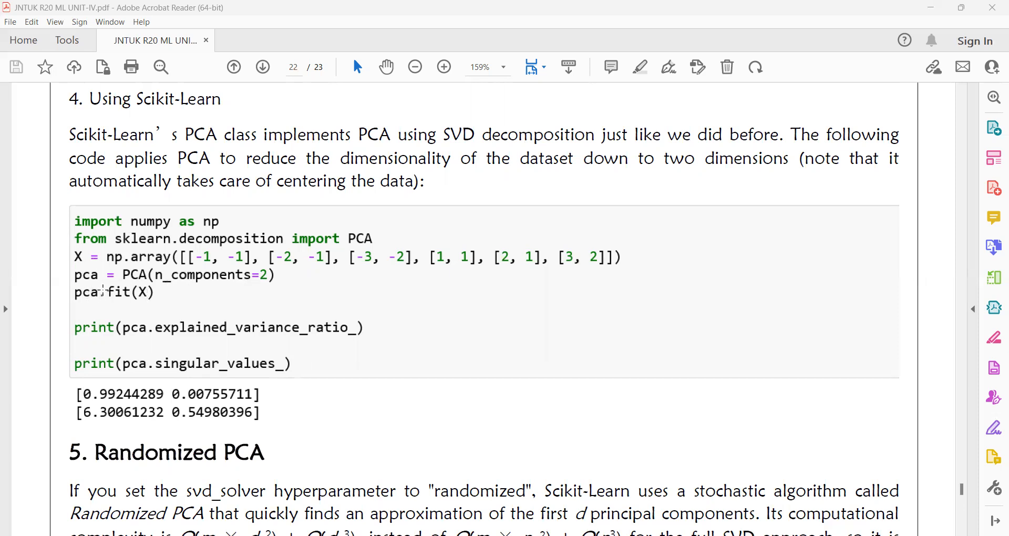
scroll(103, 294, "down", 1)
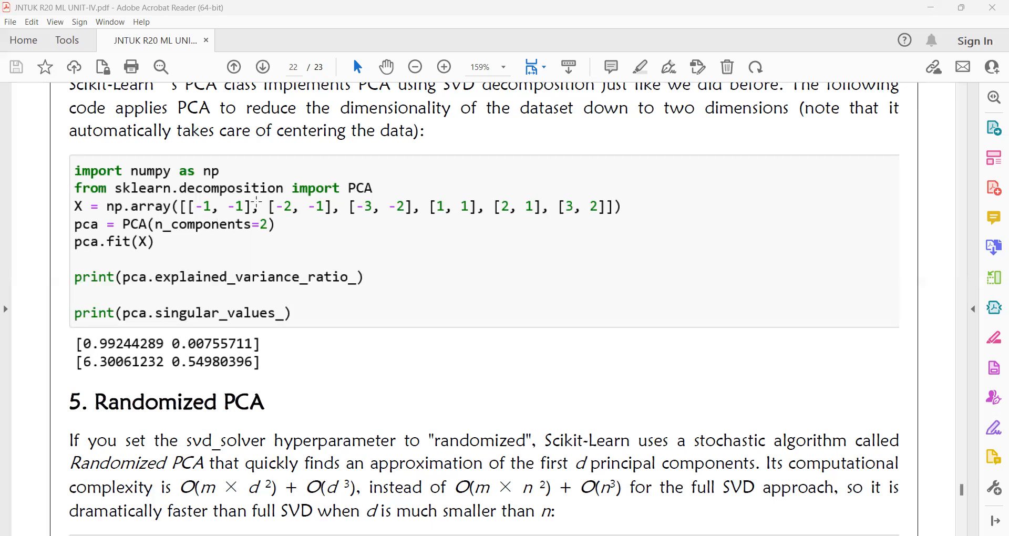
scroll(258, 204, "up", 1)
scroll(339, 249, "down", 3)
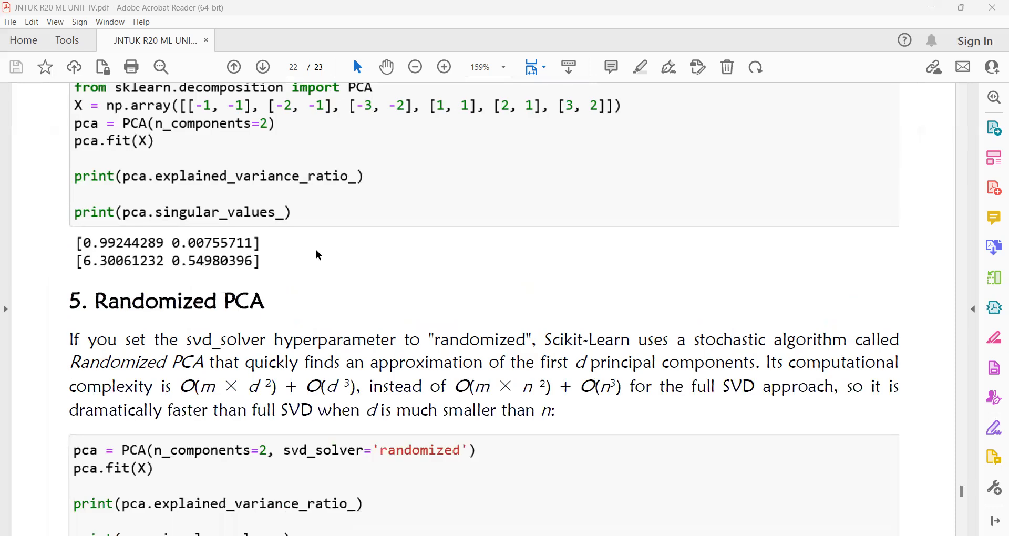
scroll(315, 250, "down", 2)
scroll(315, 250, "down", 1)
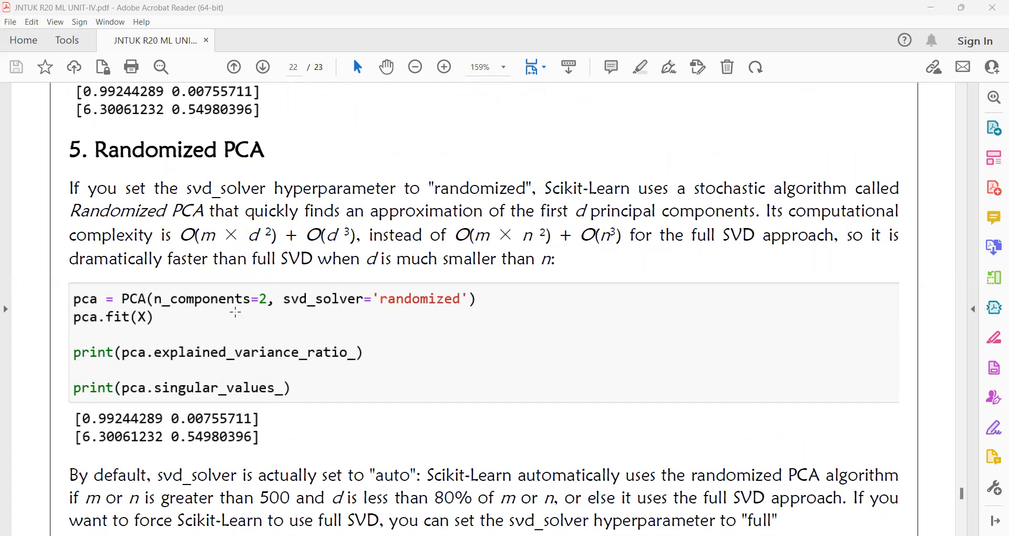
scroll(236, 313, "up", 2)
scroll(235, 313, "up", 2)
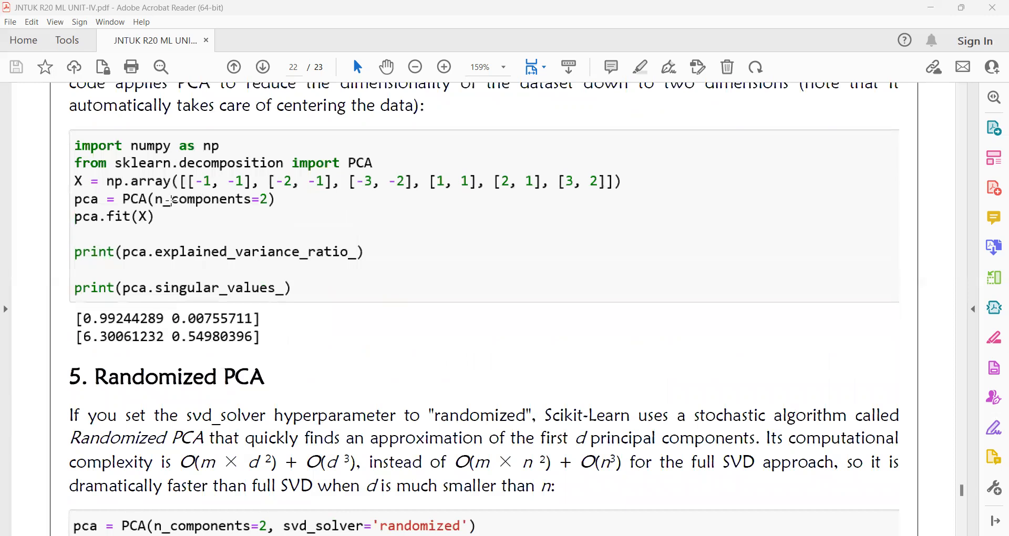
scroll(379, 240, "down", 2)
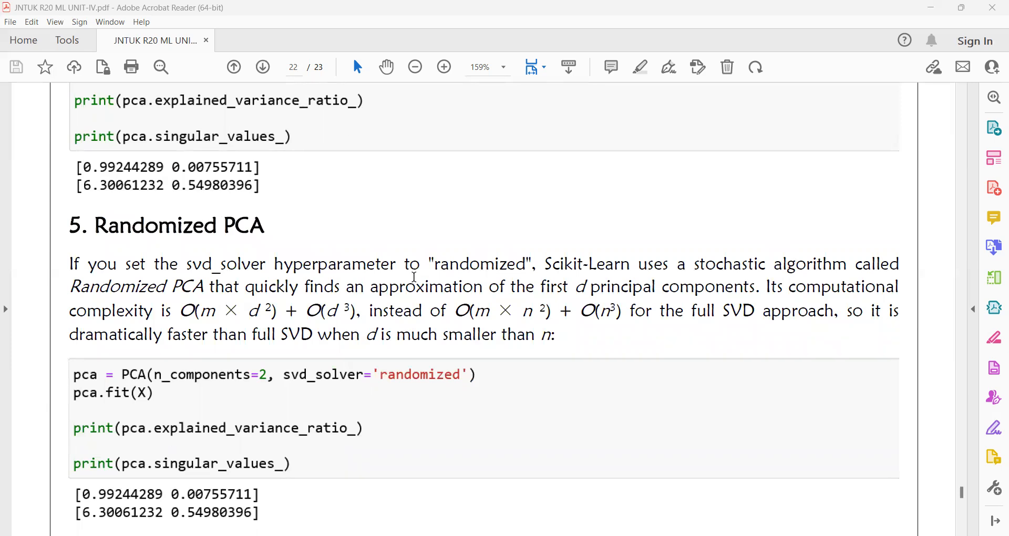
scroll(413, 277, "down", 1)
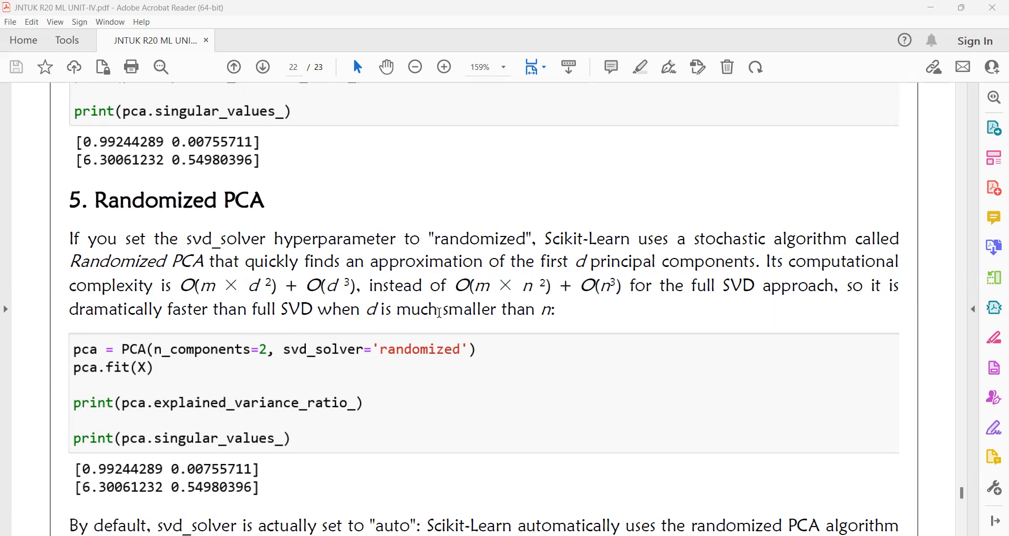
scroll(537, 309, "down", 1)
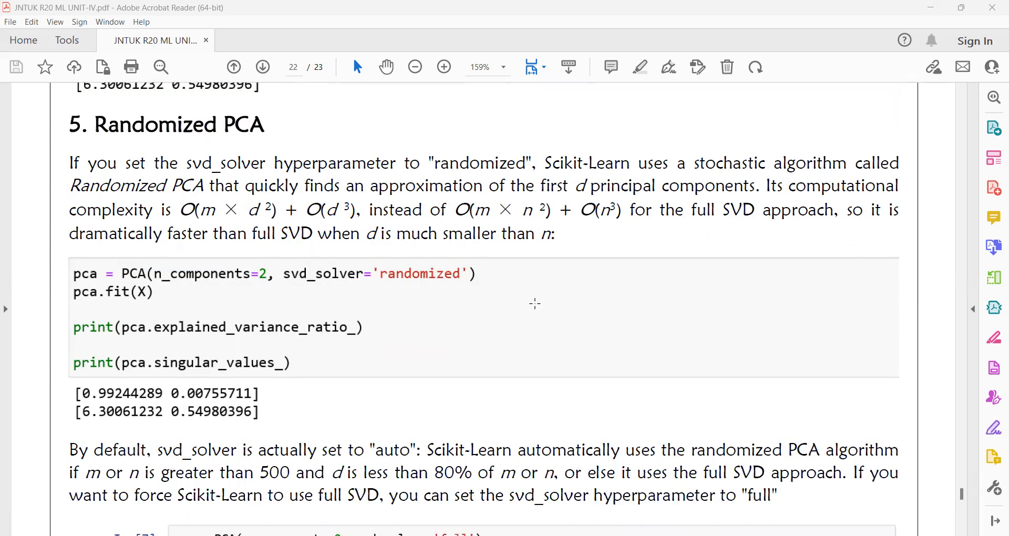
scroll(474, 236, "up", 2)
scroll(449, 229, "up", 1)
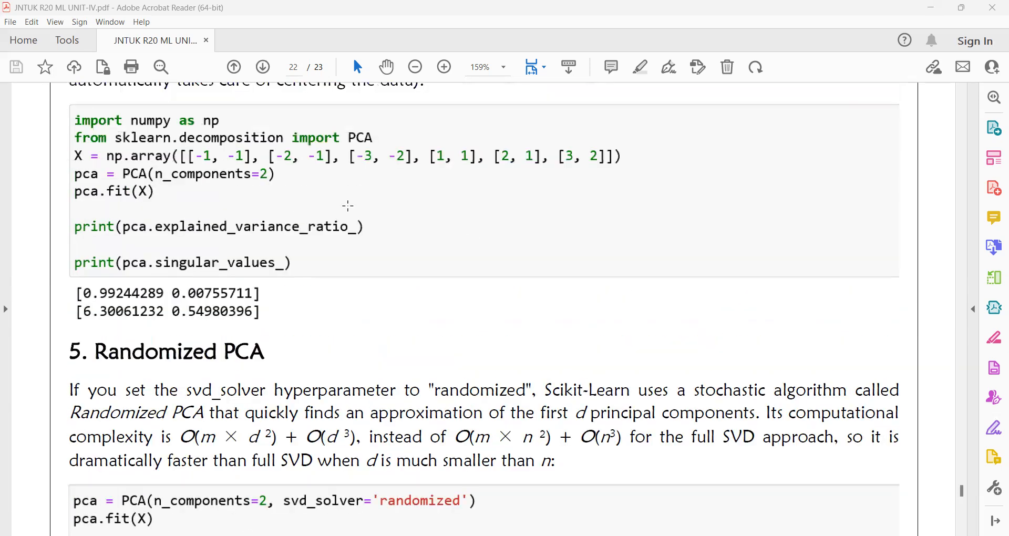
scroll(376, 204, "down", 1)
scroll(377, 206, "down", 1)
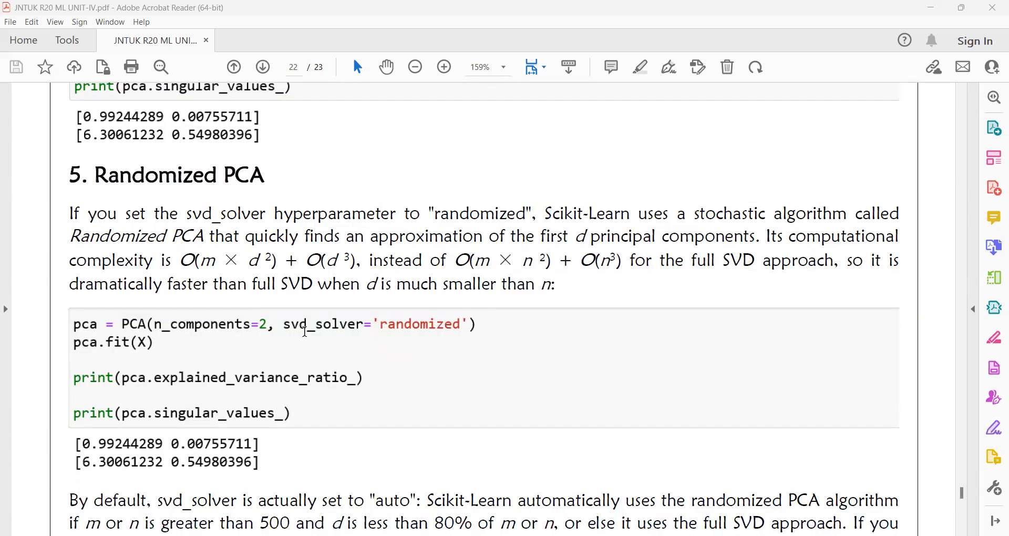
scroll(377, 206, "up", 1)
scroll(300, 331, "up", 1)
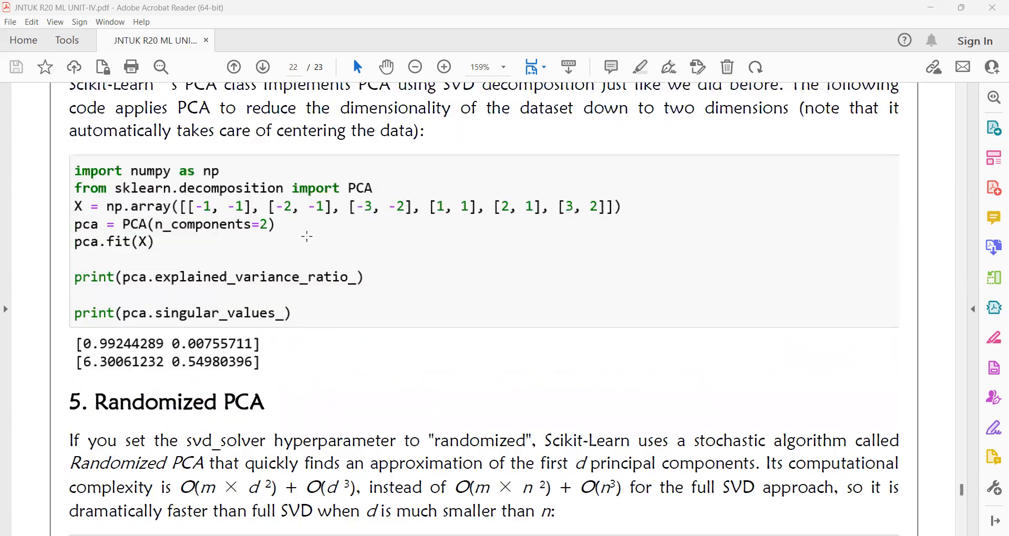
scroll(300, 247, "down", 3)
scroll(300, 247, "down", 1)
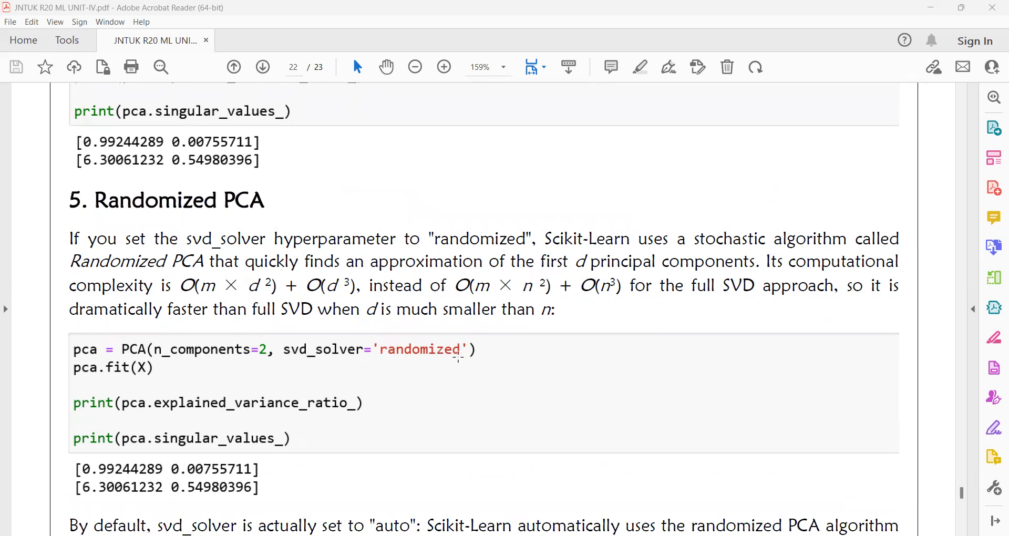
scroll(457, 355, "up", 2)
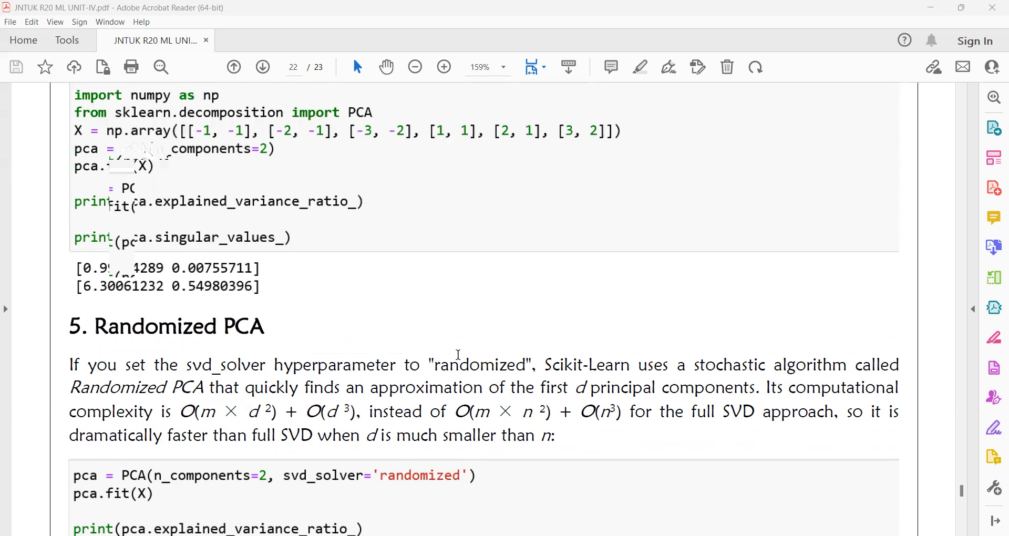
scroll(369, 263, "down", 2)
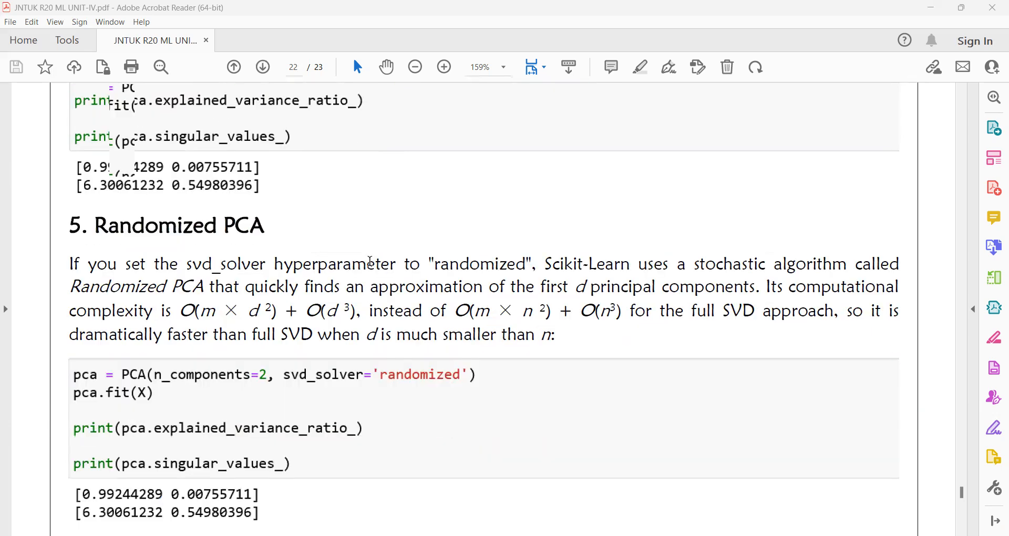
scroll(369, 263, "down", 1)
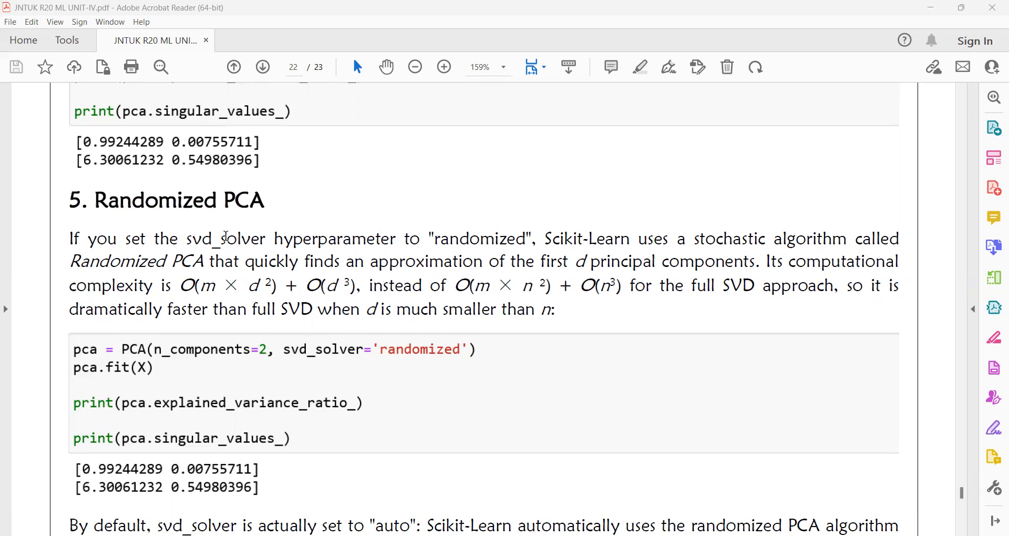
scroll(229, 234, "down", 1)
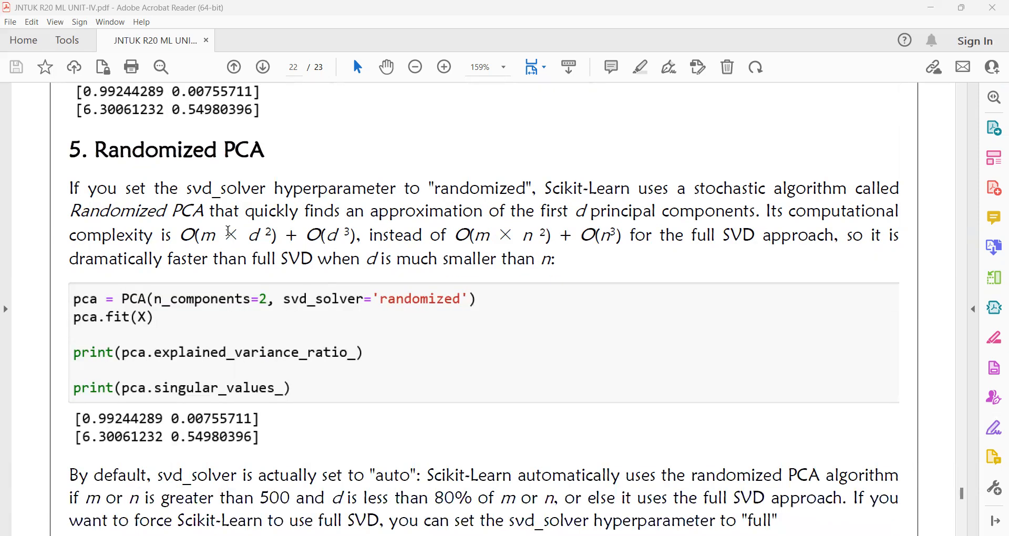
scroll(229, 234, "down", 2)
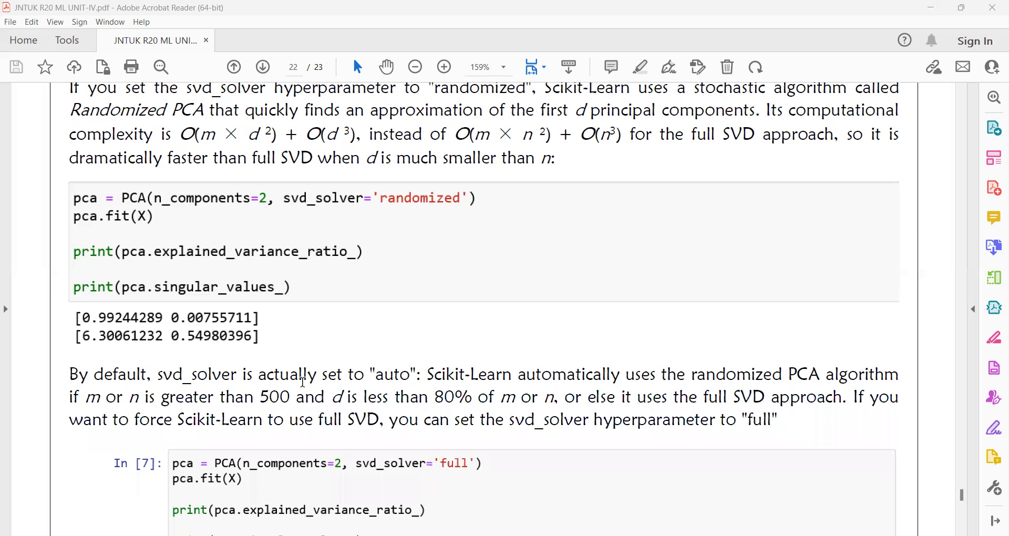
scroll(411, 375, "down", 1)
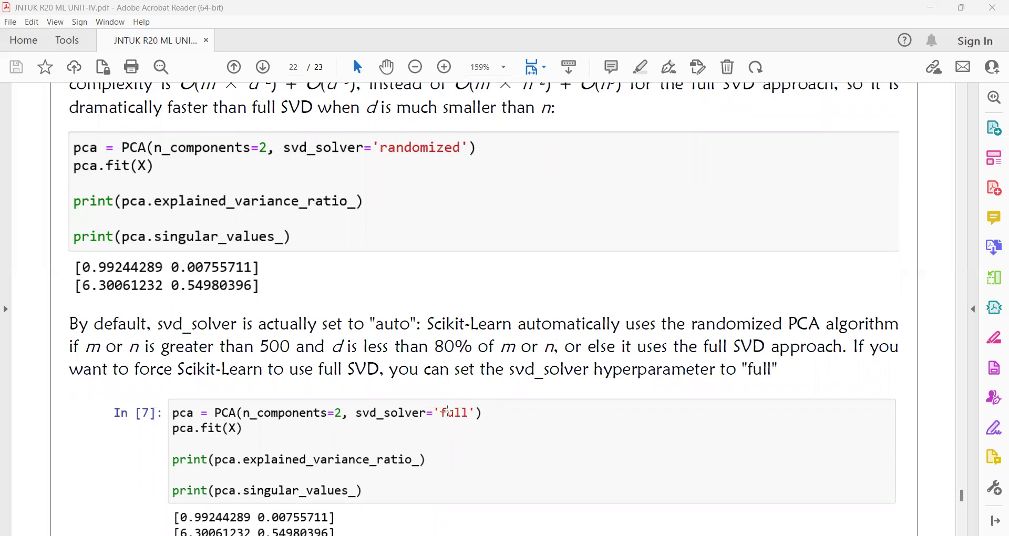
scroll(475, 375, "down", 1)
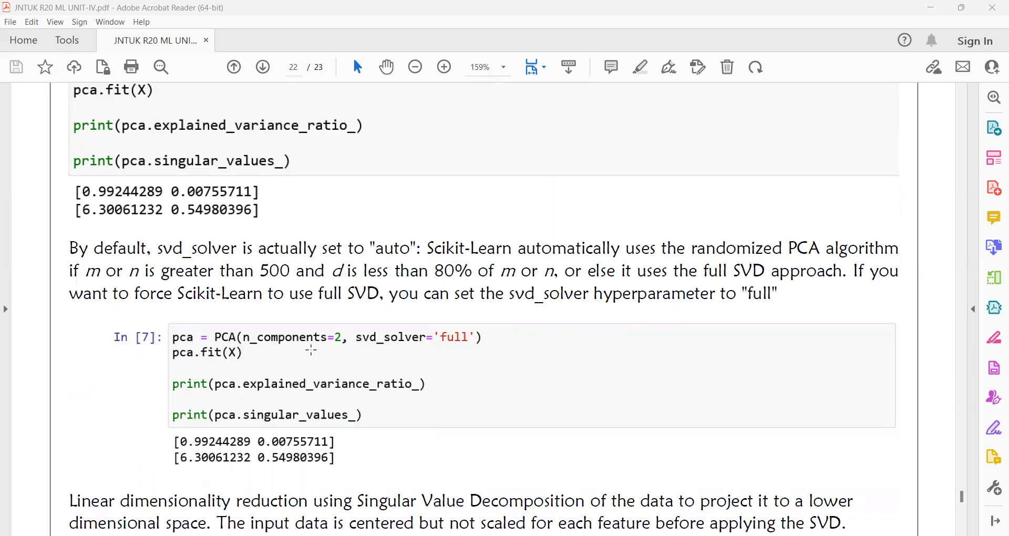
scroll(403, 363, "up", 1)
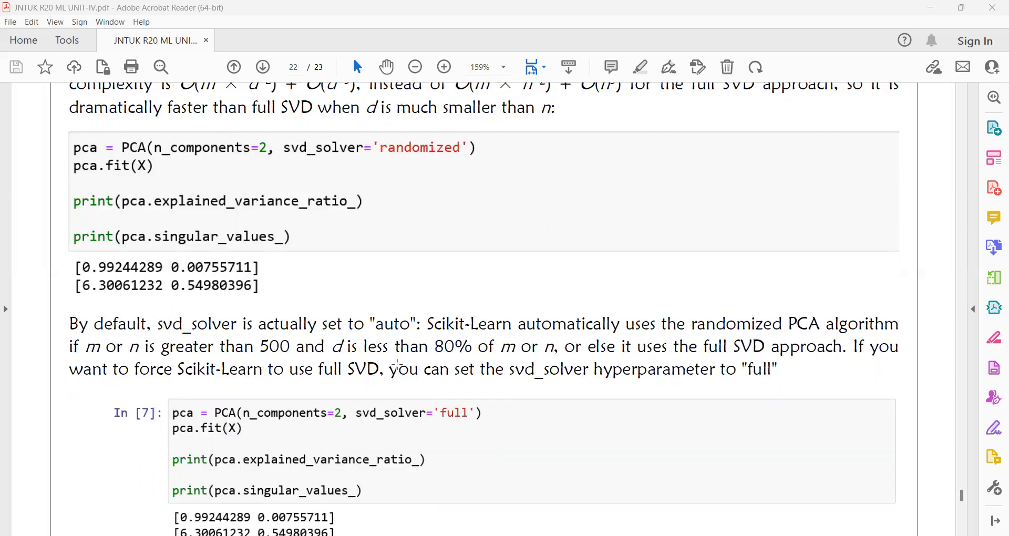
scroll(394, 367, "down", 1)
scroll(383, 373, "down", 2)
scroll(383, 372, "down", 1)
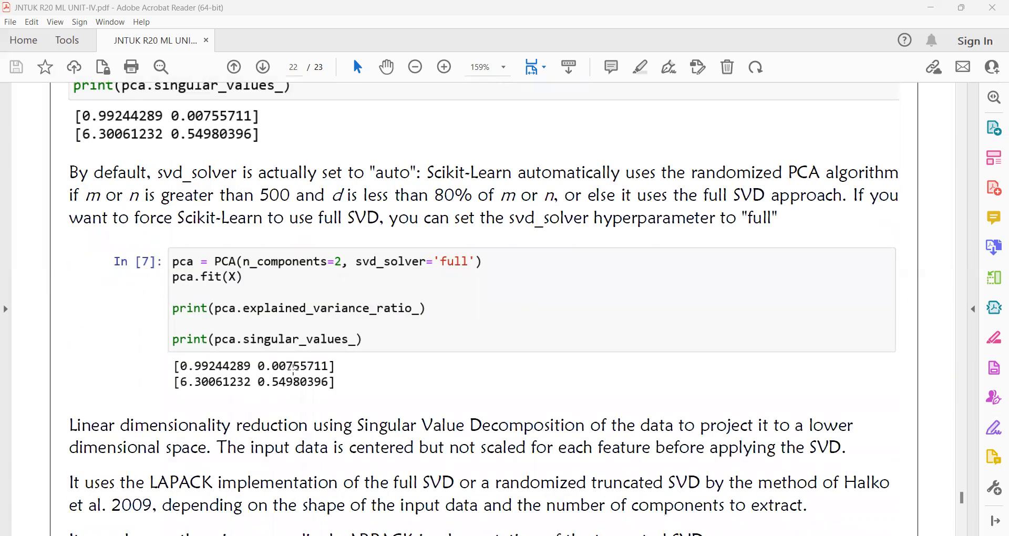
scroll(295, 338, "up", 1)
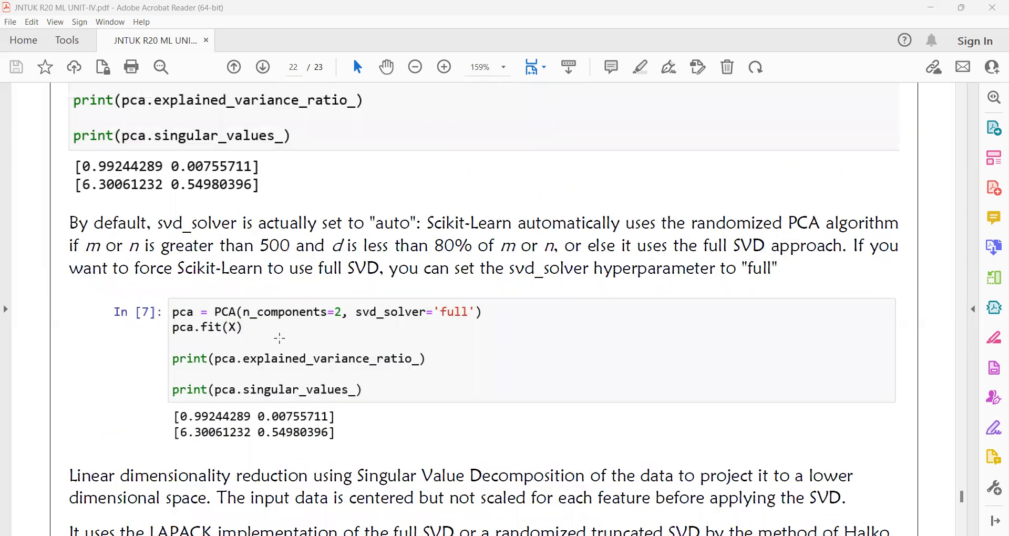
scroll(278, 339, "up", 2)
scroll(278, 339, "up", 2)
scroll(278, 339, "up", 1)
scroll(277, 339, "down", 2)
scroll(277, 338, "down", 3)
scroll(278, 339, "down", 2)
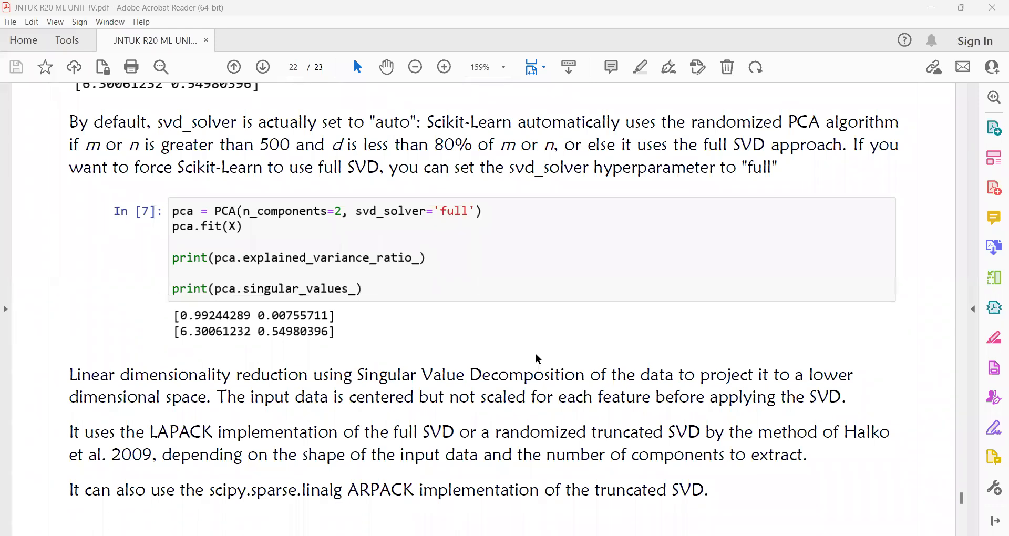
scroll(654, 314, "down", 1)
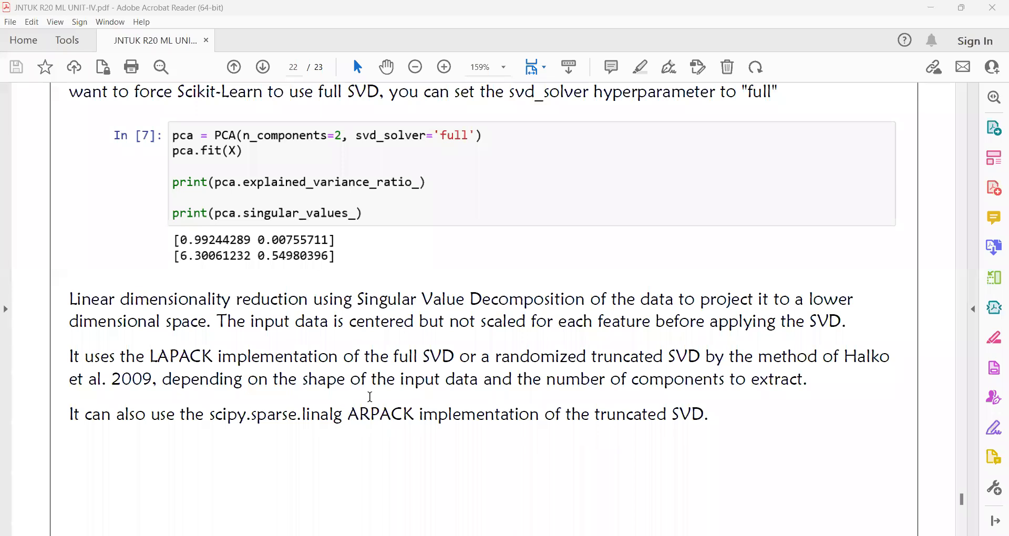
scroll(370, 398, "up", 3)
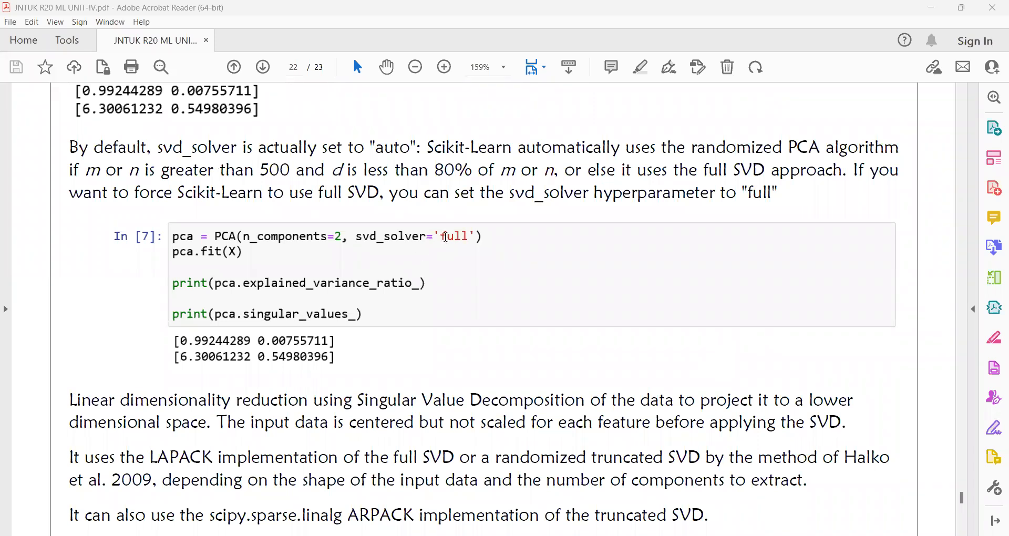
scroll(445, 253, "down", 5)
scroll(445, 253, "down", 5)
scroll(444, 252, "down", 5)
scroll(443, 235, "up", 4)
scroll(442, 235, "up", 5)
scroll(442, 235, "up", 3)
scroll(347, 297, "up", 5)
scroll(347, 297, "up", 3)
scroll(348, 297, "up", 3)
scroll(361, 285, "up", 3)
scroll(359, 284, "down", 4)
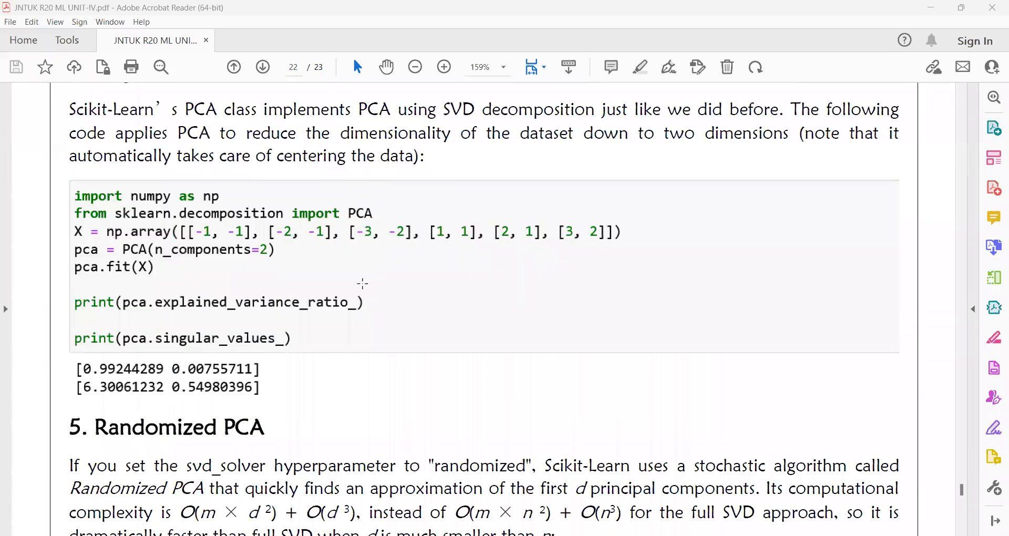
scroll(360, 284, "up", 1)
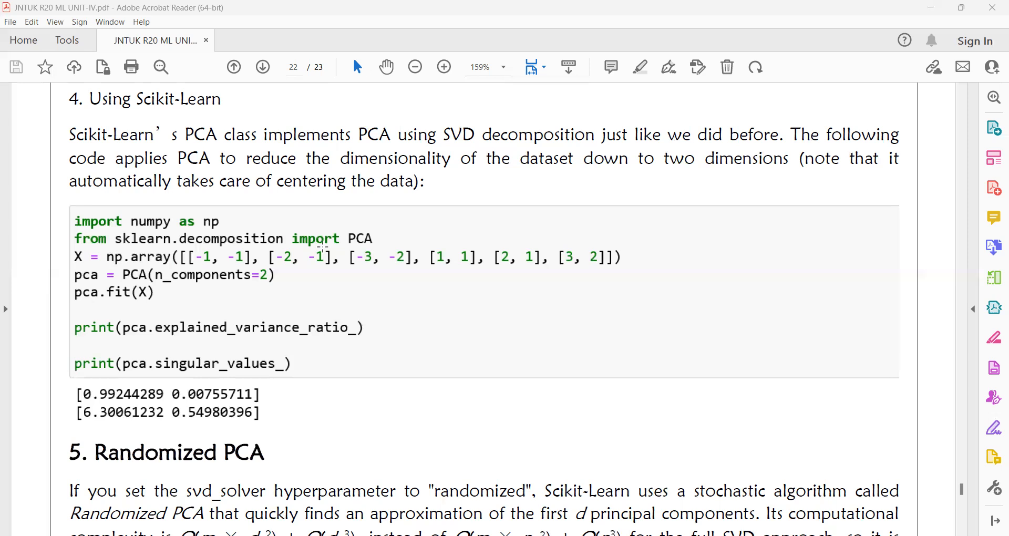
scroll(325, 245, "down", 8)
scroll(325, 245, "down", 6)
scroll(324, 245, "down", 1)
scroll(325, 246, "down", 8)
scroll(323, 250, "down", 5)
scroll(322, 249, "down", 5)
scroll(325, 247, "down", 4)
scroll(325, 247, "down", 3)
scroll(326, 247, "down", 1)
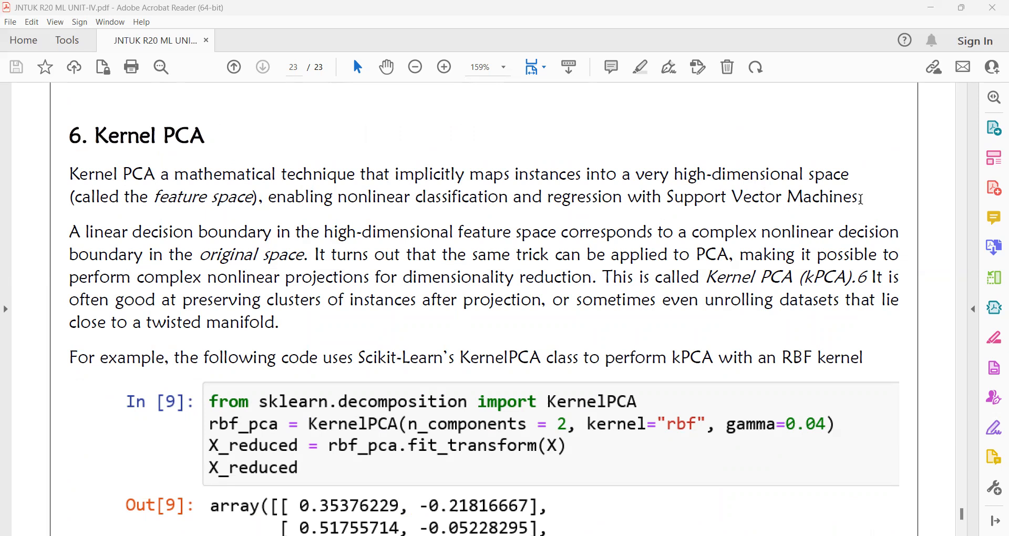
scroll(398, 307, "up", 3)
scroll(384, 293, "up", 2)
scroll(380, 278, "up", 4)
scroll(380, 279, "up", 4)
scroll(375, 275, "up", 4)
scroll(373, 272, "up", 4)
scroll(372, 271, "up", 4)
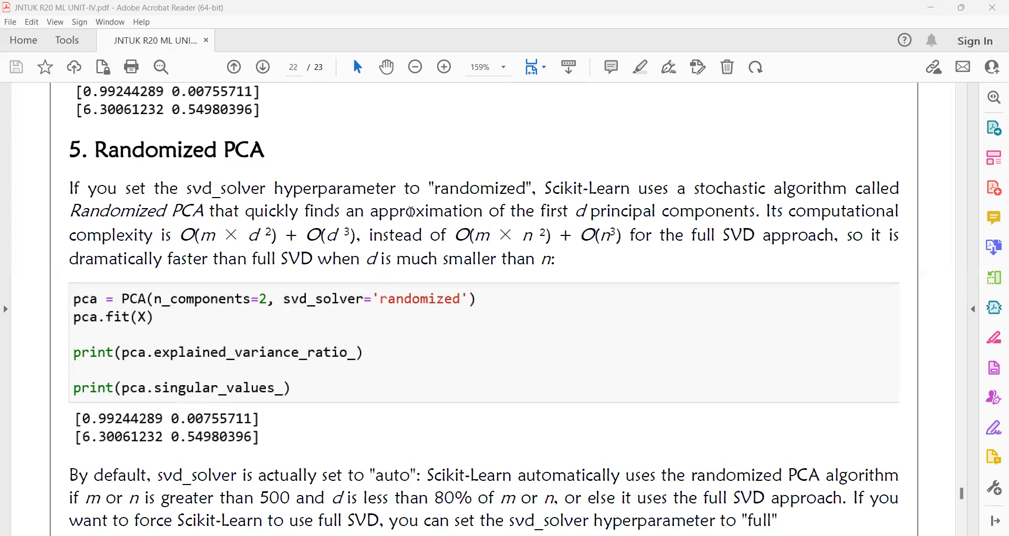
scroll(410, 214, "down", 4)
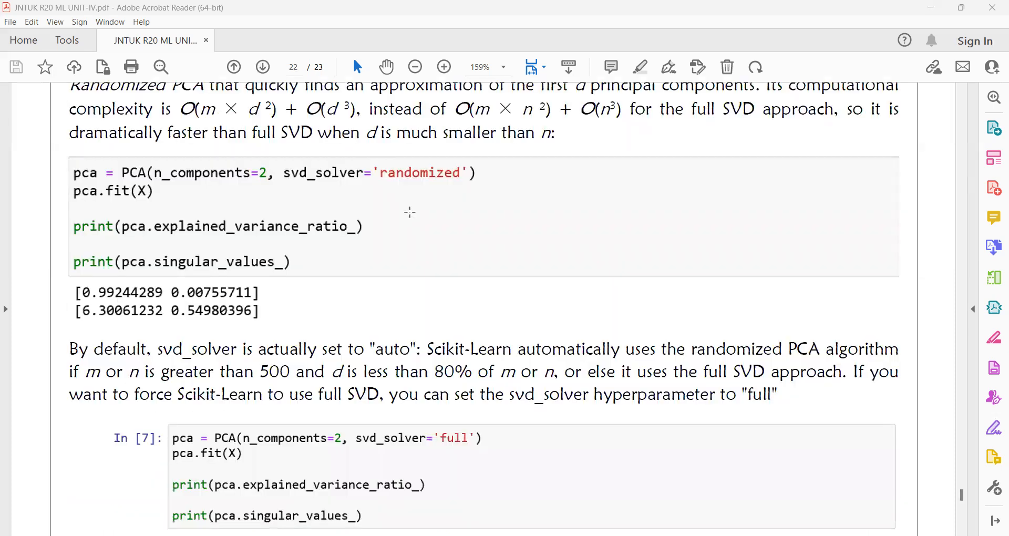
scroll(410, 213, "down", 2)
scroll(411, 213, "down", 3)
scroll(410, 213, "down", 3)
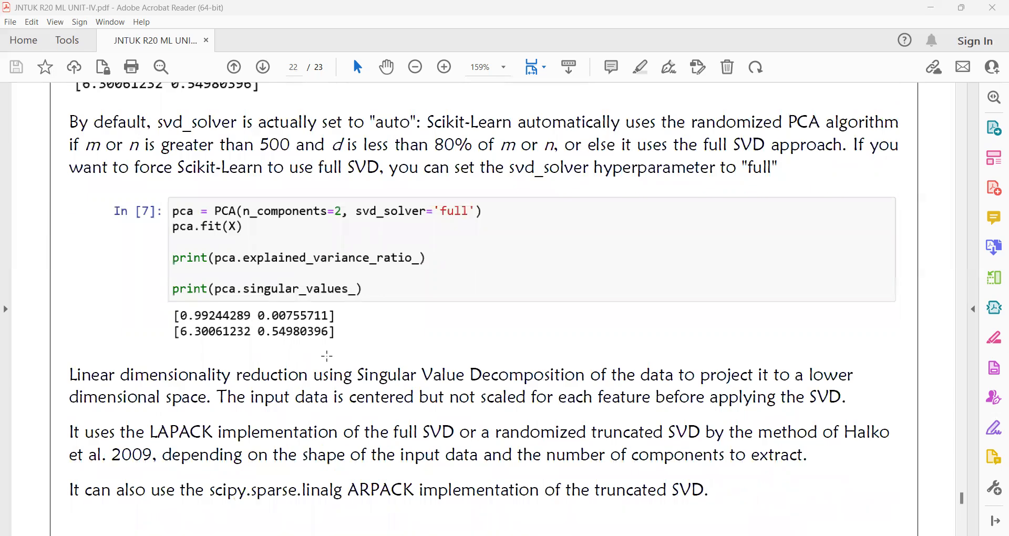
scroll(326, 359, "up", 3)
scroll(326, 354, "up", 3)
scroll(326, 354, "up", 2)
scroll(326, 353, "down", 2)
scroll(319, 350, "down", 5)
scroll(319, 349, "down", 5)
scroll(319, 350, "down", 5)
scroll(318, 350, "down", 4)
scroll(319, 349, "down", 4)
scroll(314, 355, "down", 1)
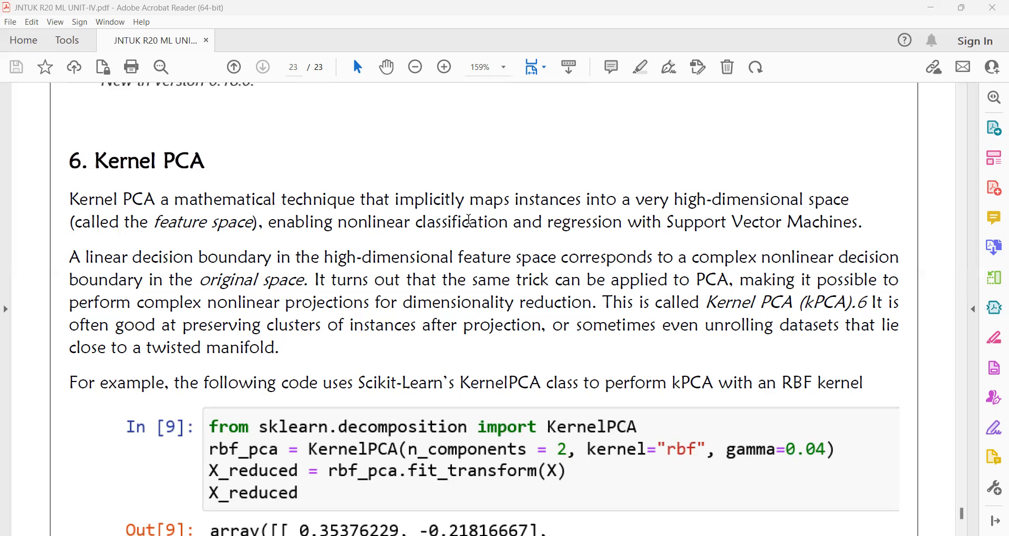
scroll(469, 220, "down", 1)
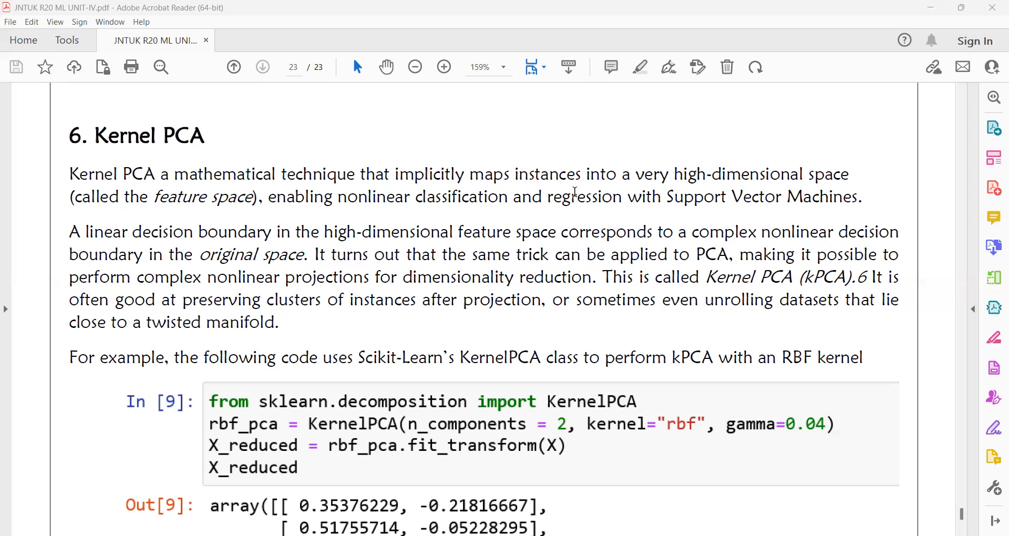
scroll(572, 192, "down", 1)
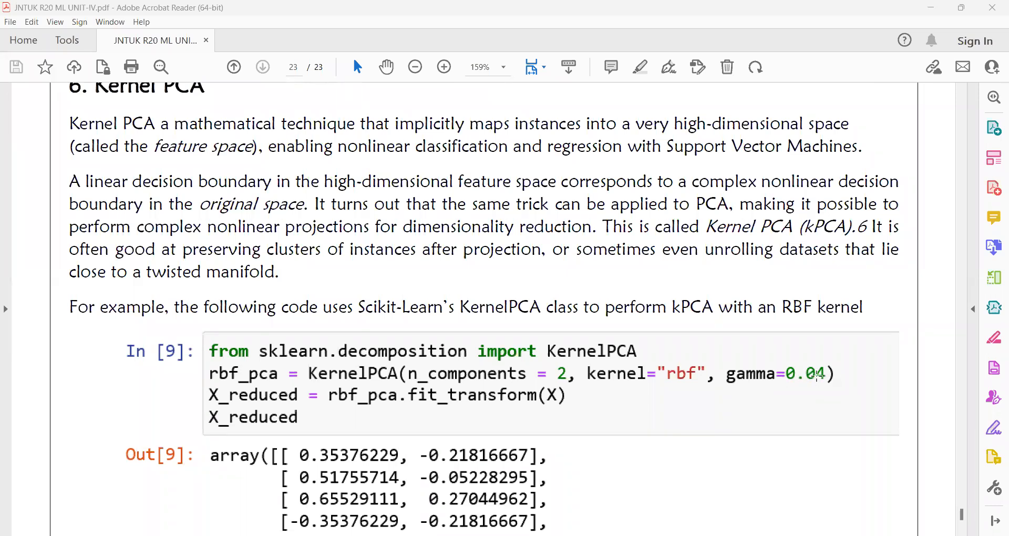
scroll(409, 260, "down", 1)
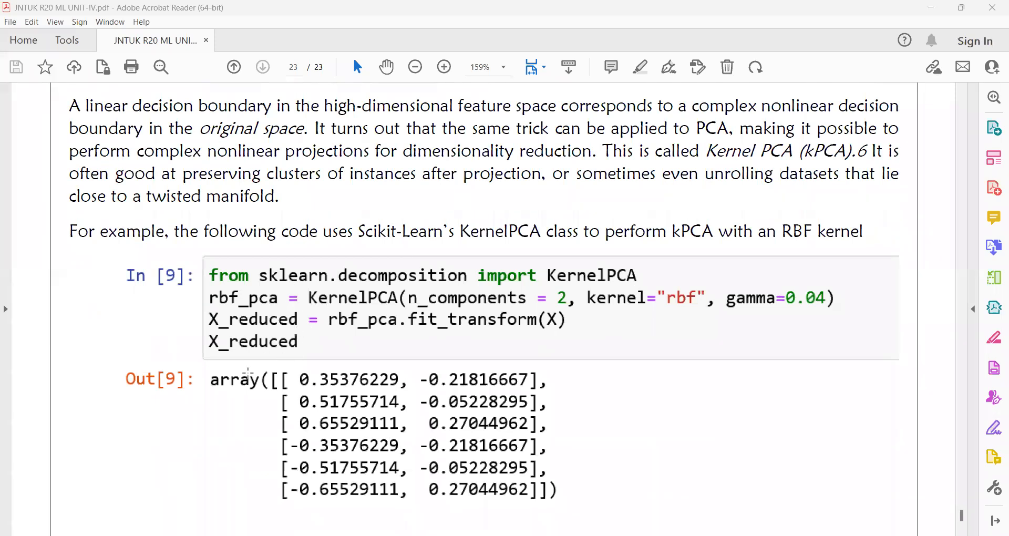
scroll(292, 361, "down", 1)
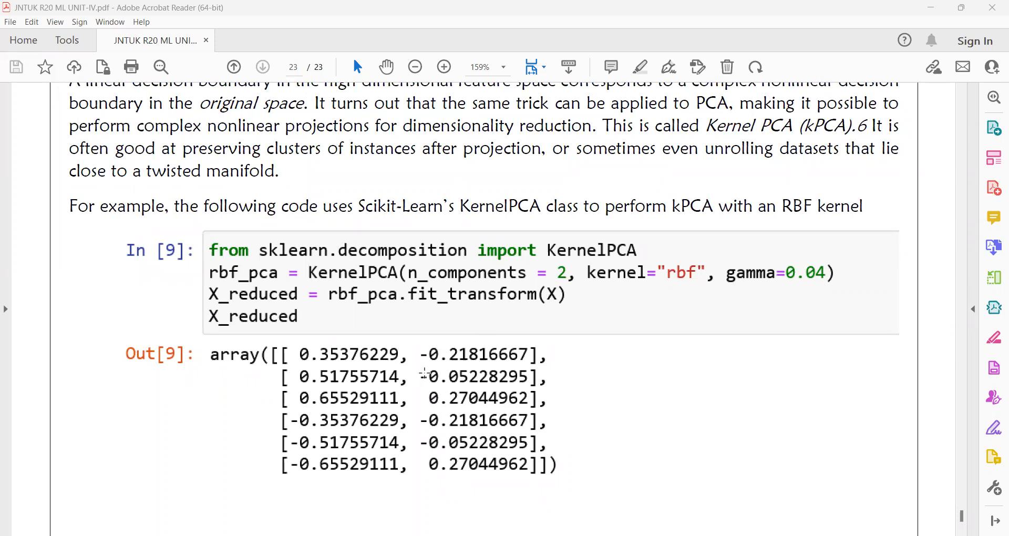
scroll(416, 371, "up", 5)
scroll(416, 363, "up", 5)
scroll(416, 353, "up", 5)
scroll(390, 325, "up", 3)
scroll(386, 319, "up", 4)
scroll(384, 315, "up", 4)
scroll(384, 312, "up", 2)
scroll(383, 307, "up", 5)
scroll(383, 308, "up", 2)
scroll(383, 308, "up", 1)
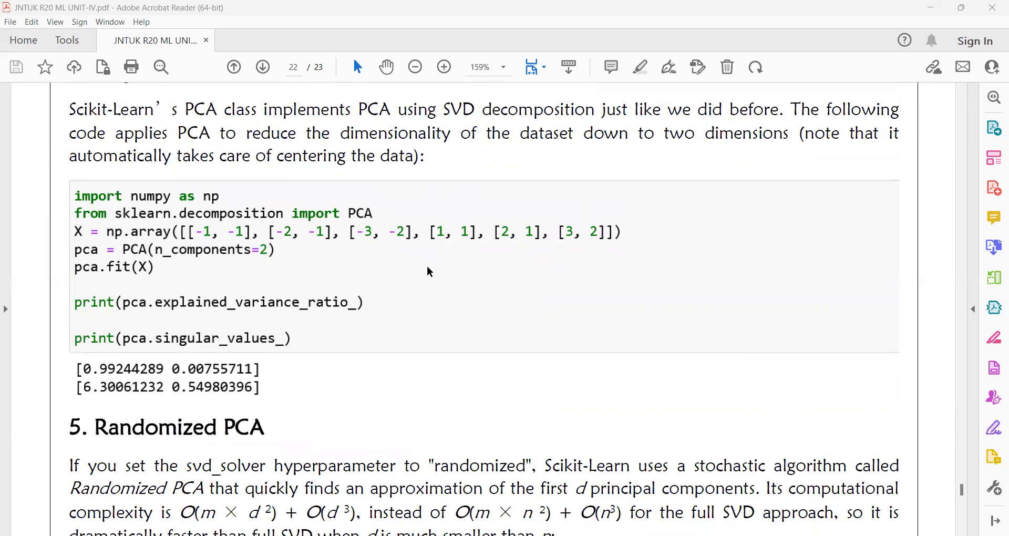
scroll(426, 265, "down", 5)
scroll(427, 266, "down", 5)
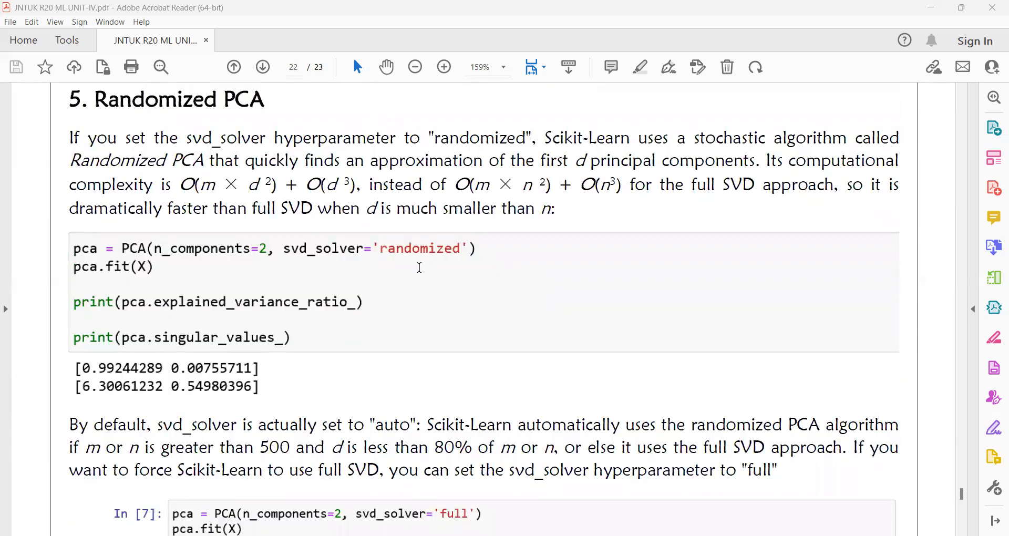
scroll(424, 267, "down", 5)
scroll(418, 268, "down", 4)
scroll(410, 270, "down", 5)
scroll(398, 272, "down", 5)
scroll(397, 274, "down", 8)
scroll(390, 276, "down", 5)
scroll(390, 276, "down", 4)
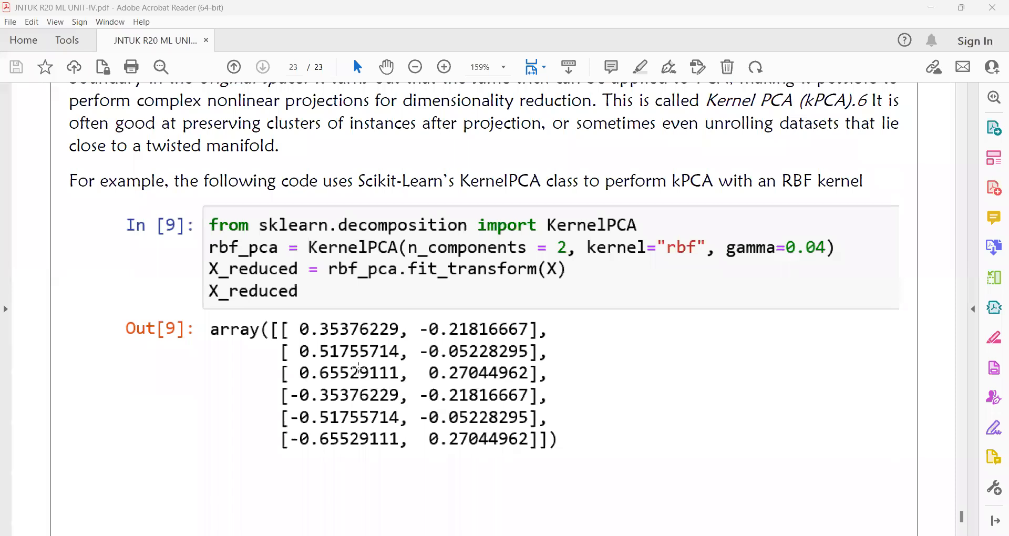
scroll(340, 388, "down", 3)
scroll(341, 388, "up", 3)
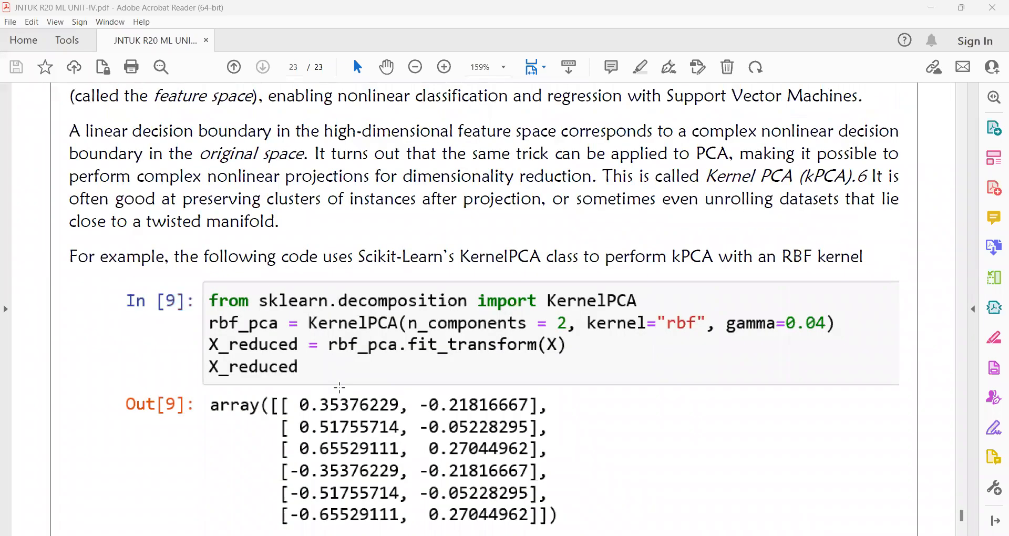